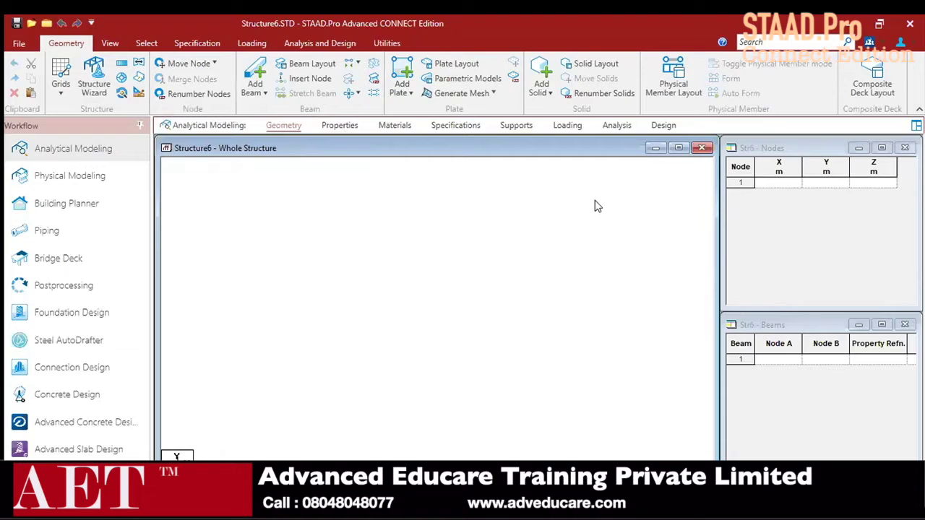
# - Create the first node at the origin with X, Y and Z coordinates of 0
pyautogui.click(771, 184)
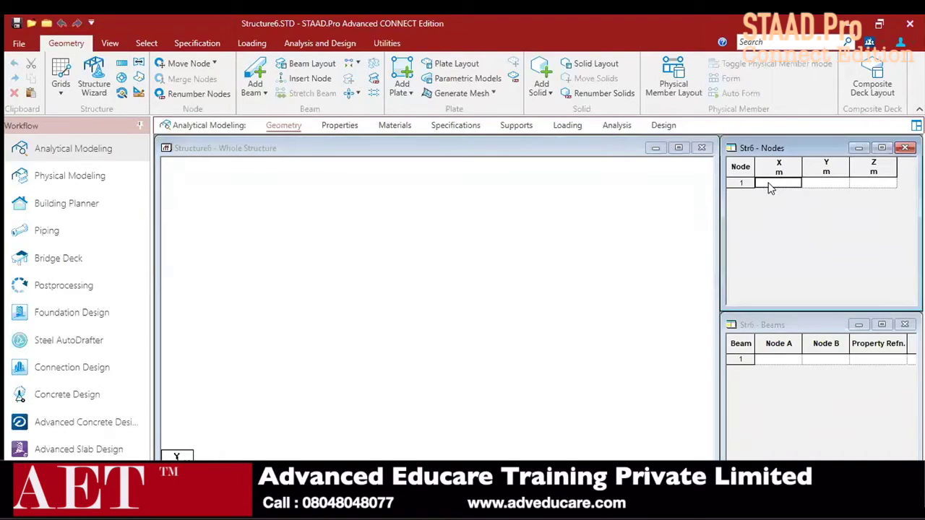
pyautogui.write('0')
pyautogui.press('Return')
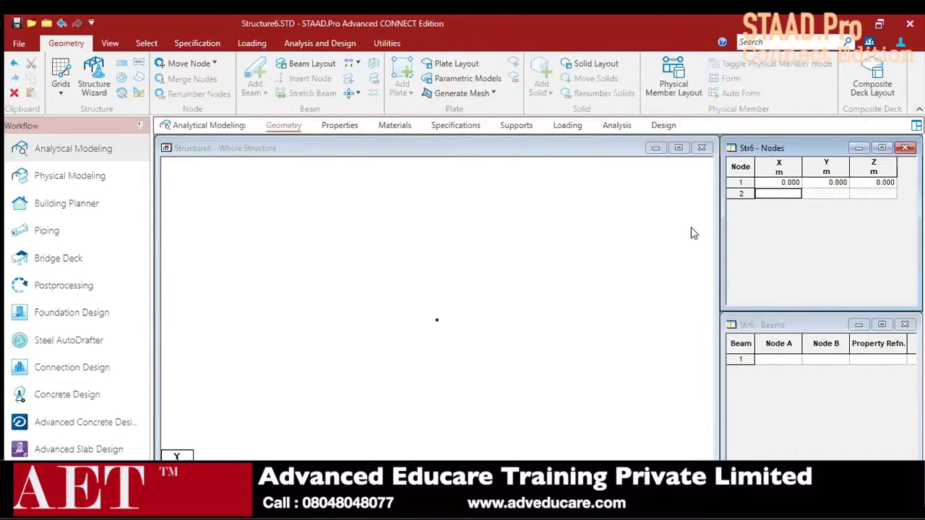
pyautogui.click(361, 244)
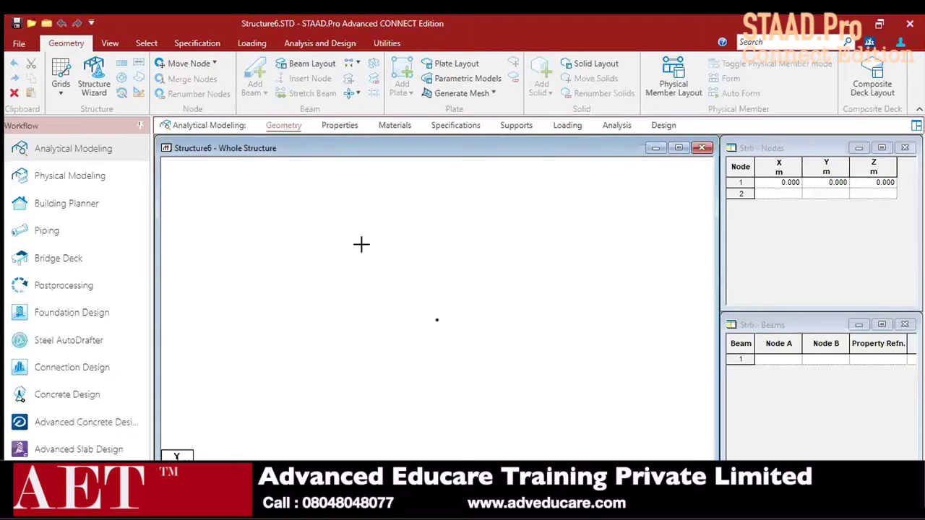
# - Repeat the origin node along global X with 4 linked steps at 4 m spacing
pyautogui.click(144, 43)
pyautogui.click(13, 76)
pyautogui.moveTo(469, 302); pyautogui.dragTo(373, 349)
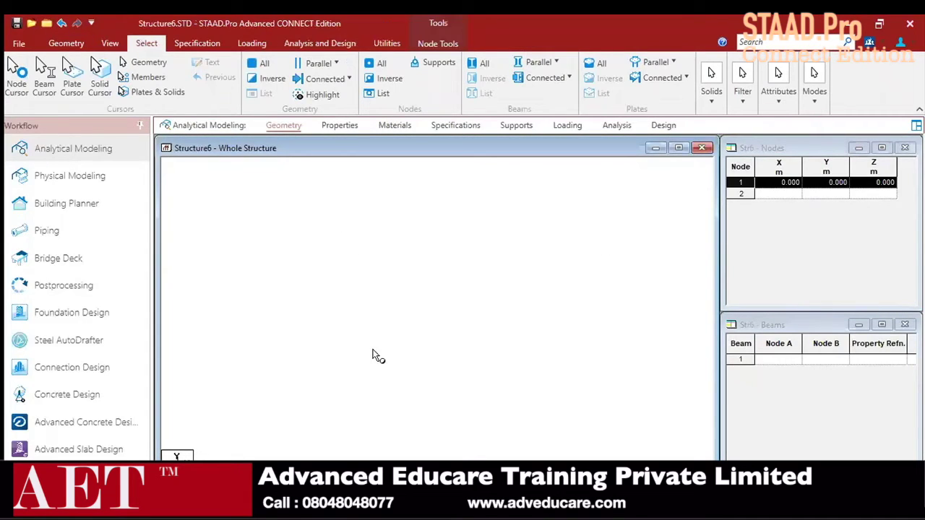
pyautogui.click(65, 44)
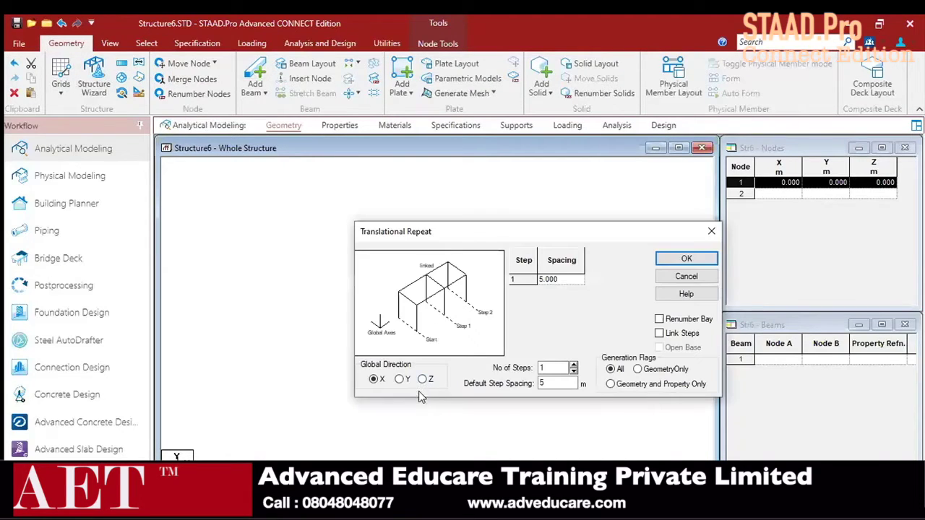
pyautogui.doubleClick(562, 370)
pyautogui.write('4')
pyautogui.press('Tab')
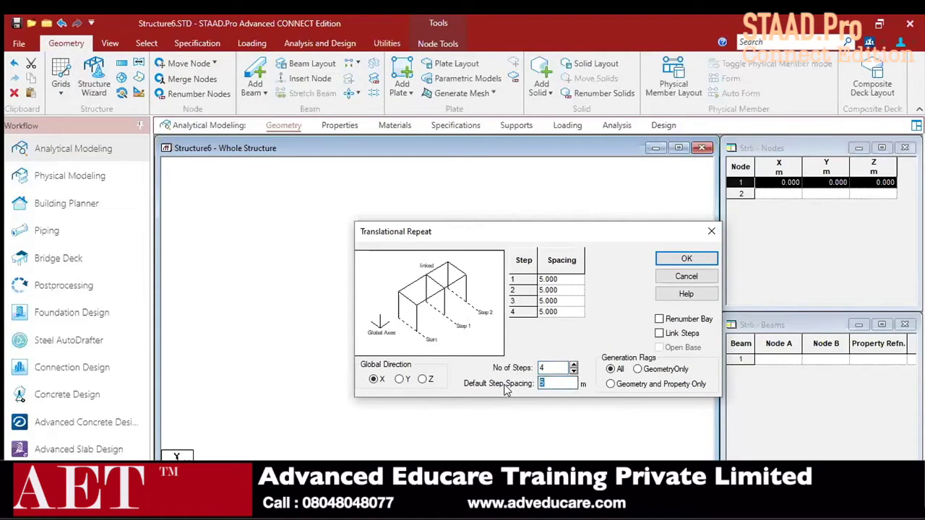
pyautogui.write('4')
pyautogui.click(659, 333)
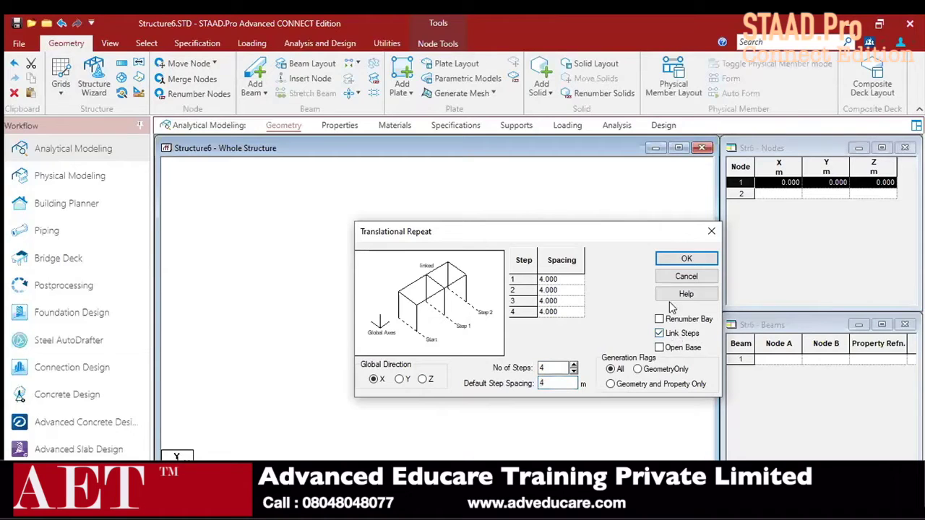
pyautogui.click(682, 260)
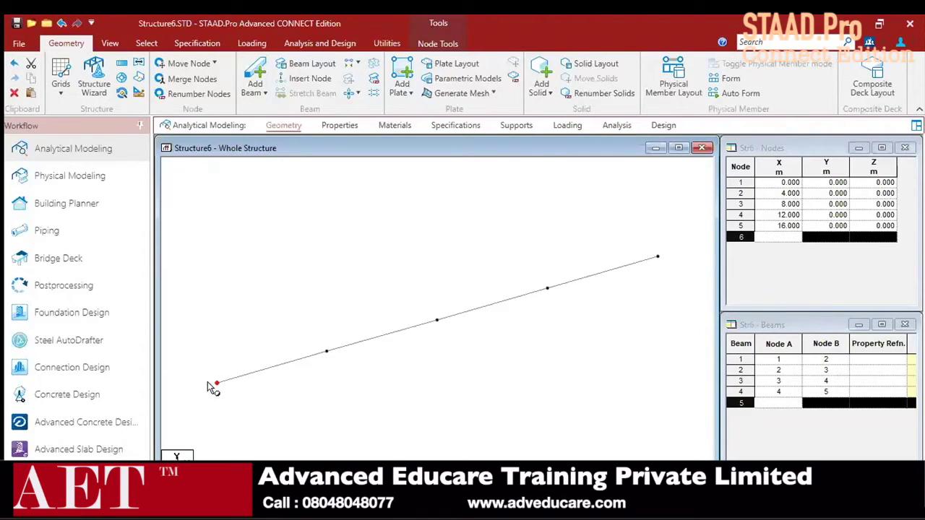
# - Select the whole beam line and repeat it along global Z with 4 linked steps at 4 m spacing
pyautogui.click(460, 379)
pyautogui.scroll(-1, 606, 268)
pyautogui.moveTo(673, 234); pyautogui.dragTo(182, 451)
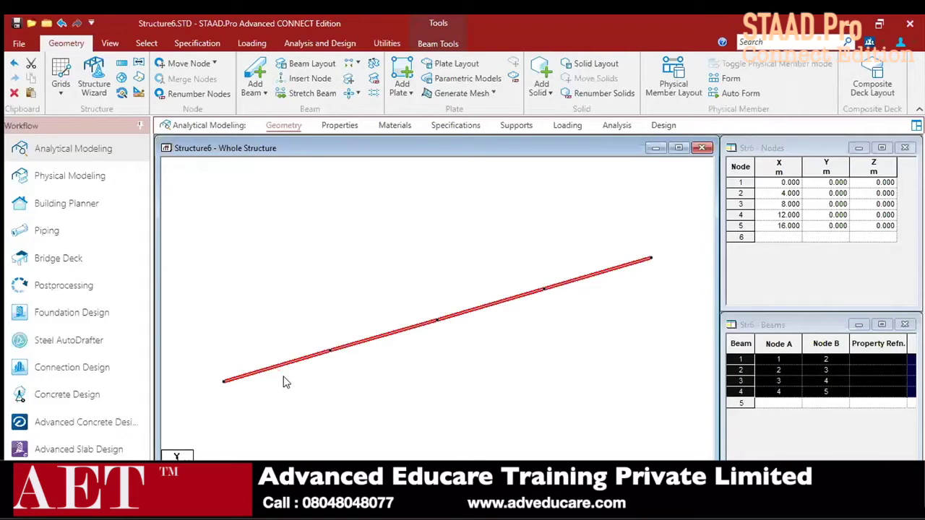
pyautogui.click(122, 78)
pyautogui.click(422, 379)
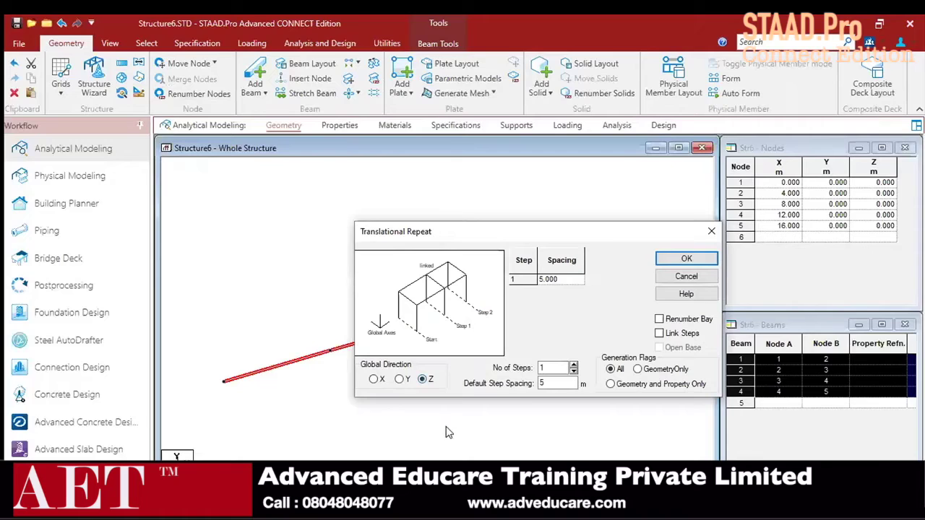
pyautogui.doubleClick(547, 367)
pyautogui.write('4')
pyautogui.doubleClick(546, 383)
pyautogui.write('4')
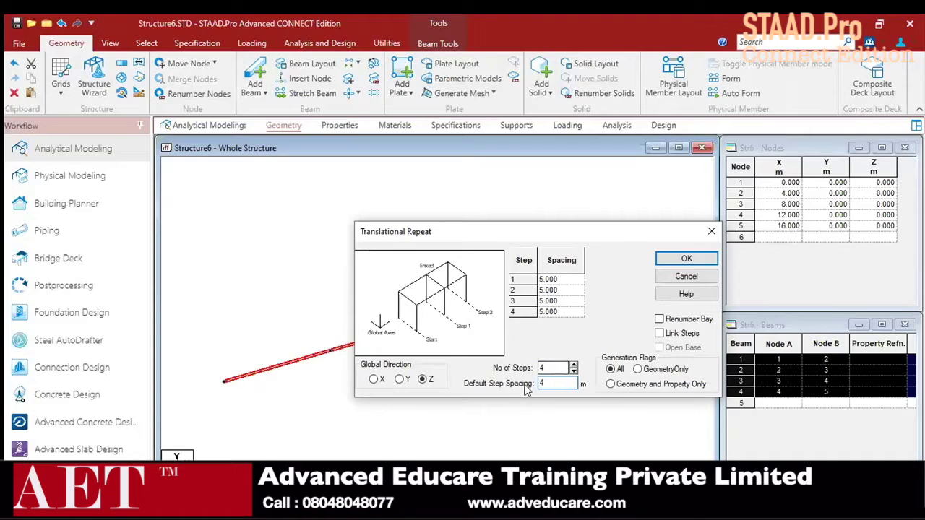
pyautogui.click(660, 333)
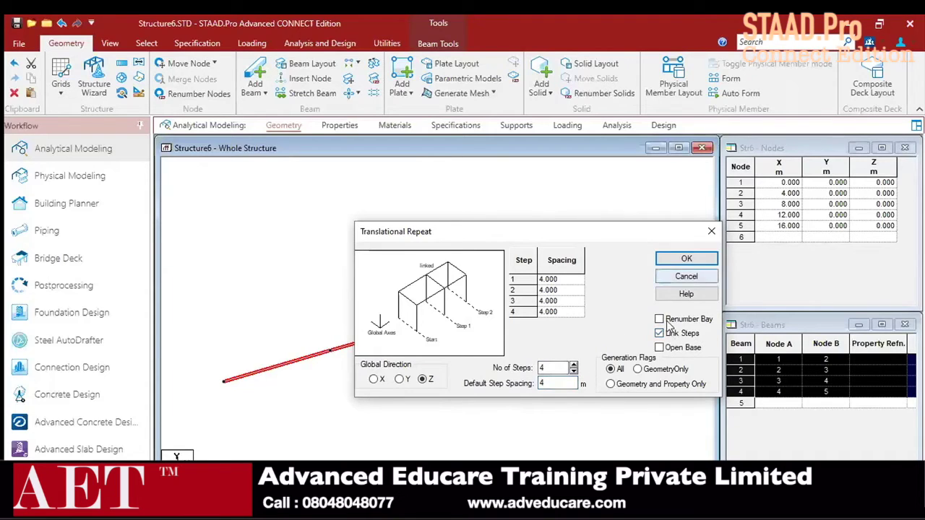
pyautogui.click(680, 262)
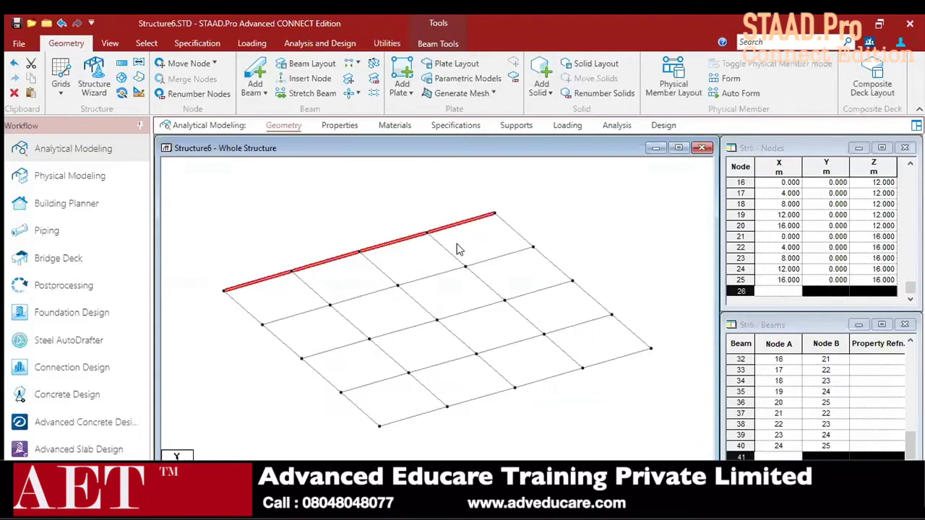
# - Select the entire floor grid and repeat it along global Y with 4 linked steps at 5 m spacing
pyautogui.scroll(-3, 437, 355)
pyautogui.moveTo(667, 218); pyautogui.dragTo(662, 215)
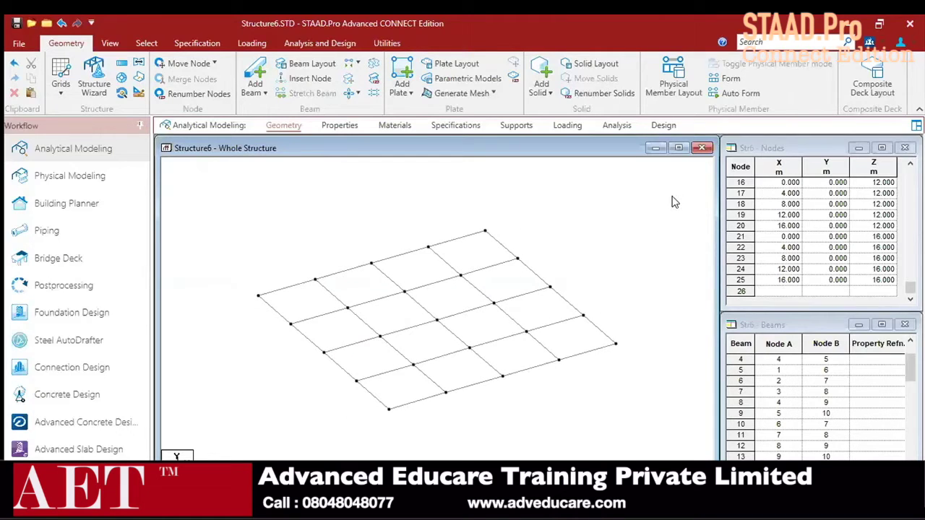
pyautogui.moveTo(226, 455); pyautogui.dragTo(225, 457)
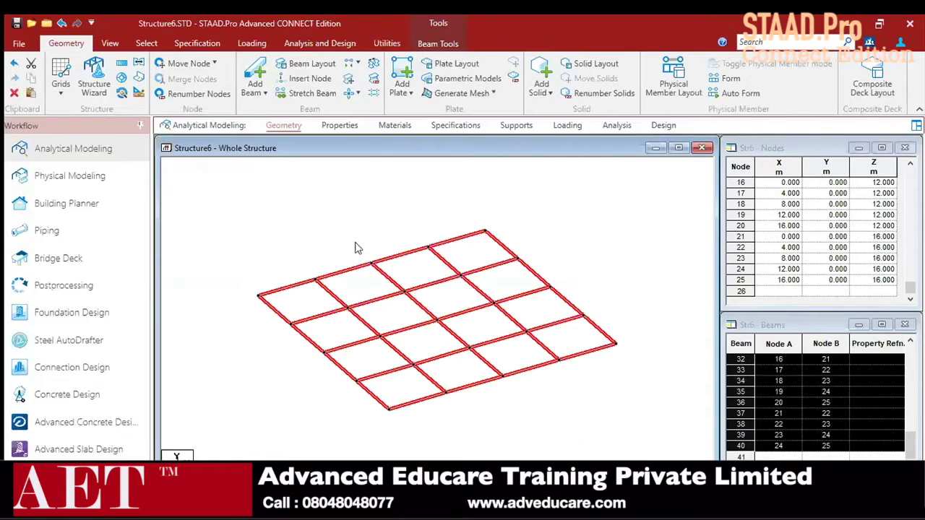
pyautogui.click(122, 64)
pyautogui.click(402, 380)
pyautogui.press('Tab')
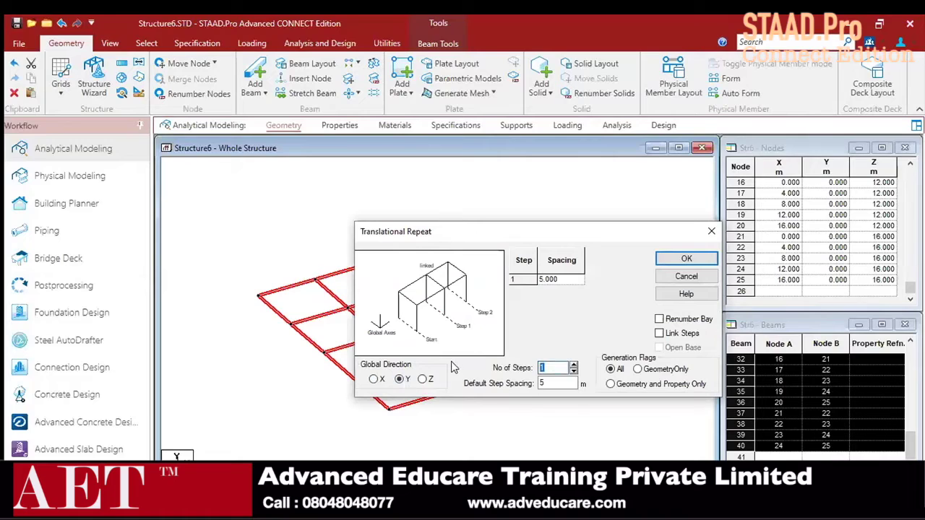
pyautogui.write('4')
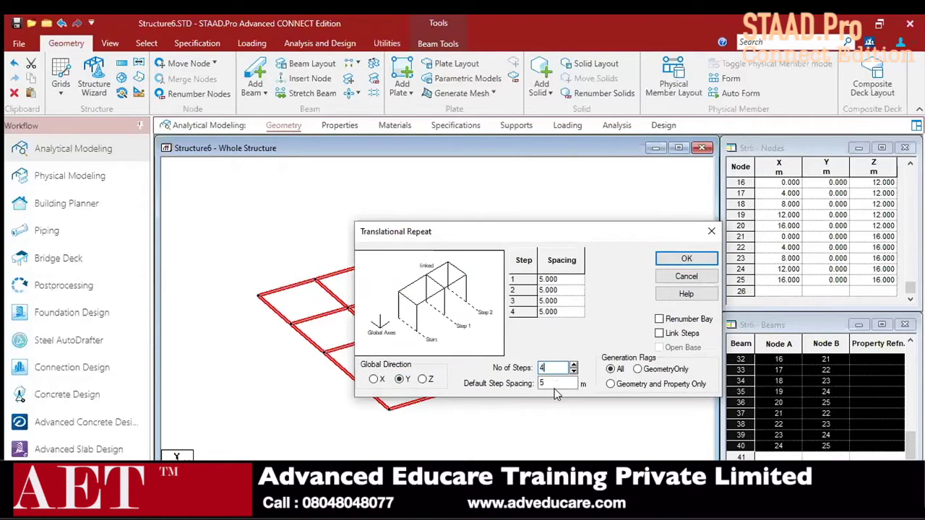
pyautogui.doubleClick(569, 384)
pyautogui.click(682, 334)
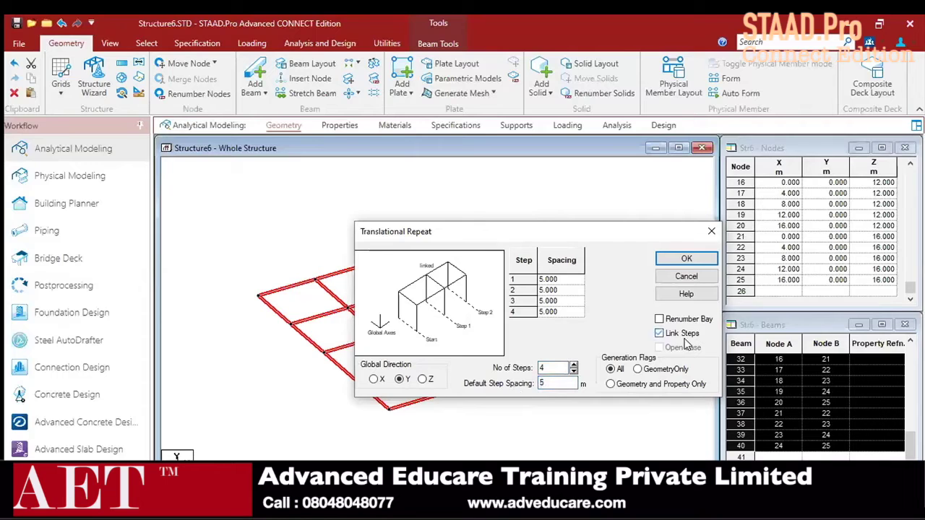
pyautogui.click(685, 262)
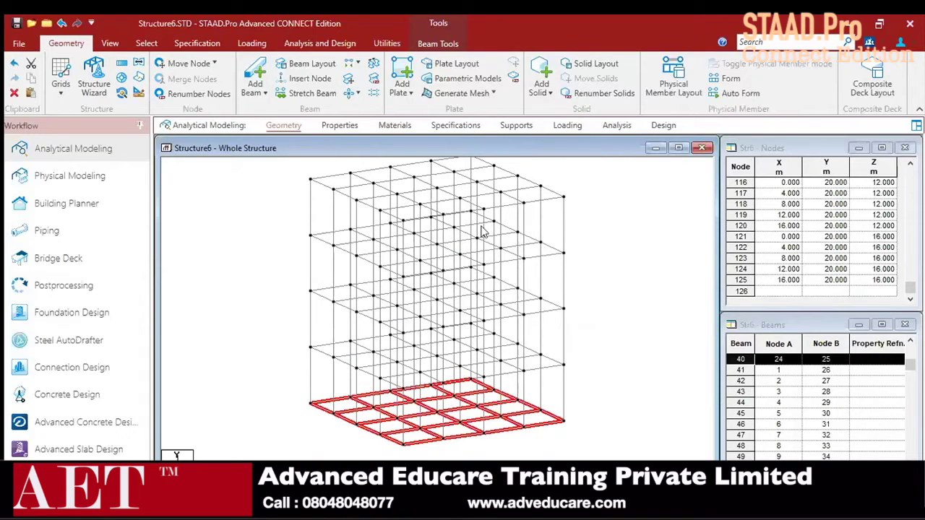
# - Delete the selected horizontal beams at the base level
pyautogui.press('Delete')
pyautogui.press('Return')
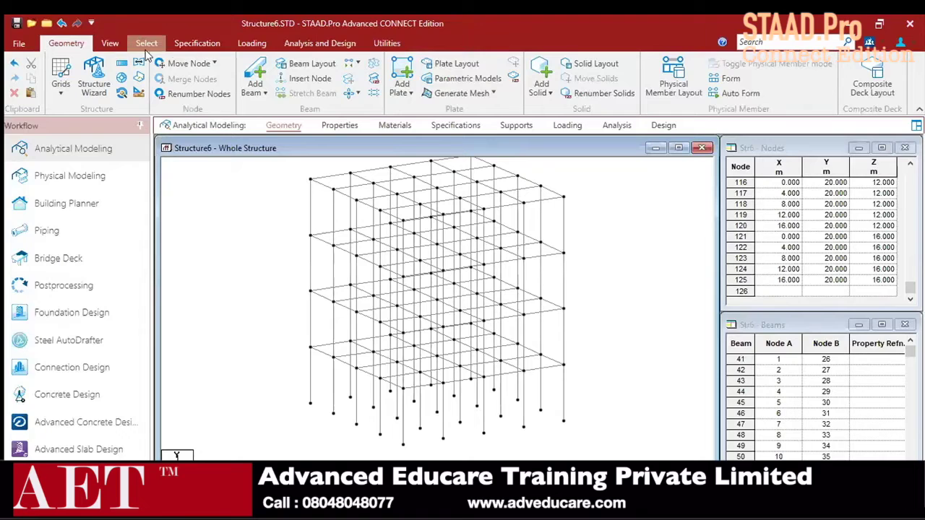
# - In plan view, delete the nodes on all levels at X 8 m, Z 12 m and Z 16 m to form a U-shaped layout
pyautogui.click(110, 44)
pyautogui.click(279, 67)
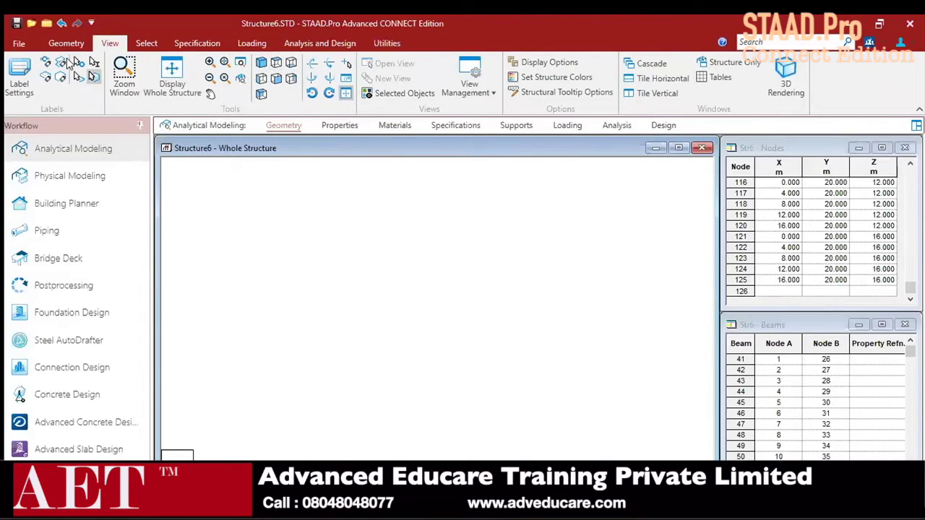
pyautogui.click(146, 43)
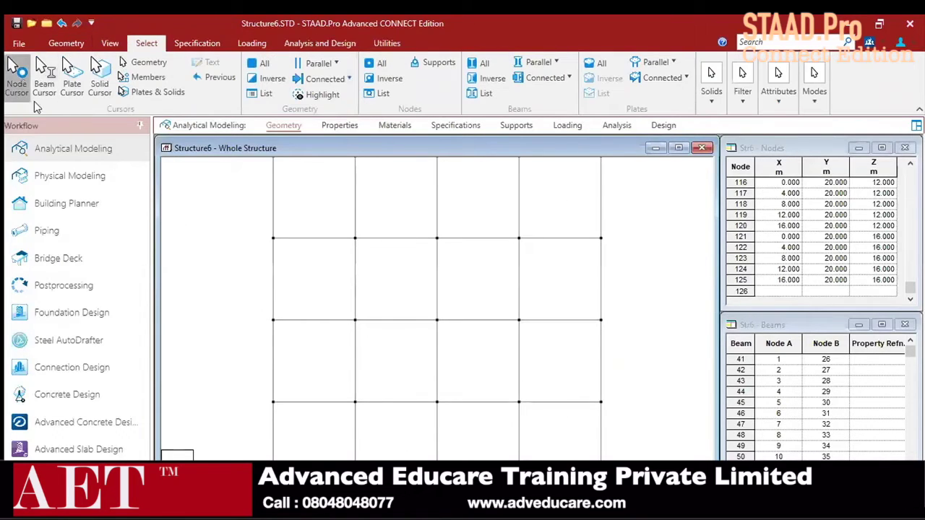
pyautogui.scroll(-2, 477, 358)
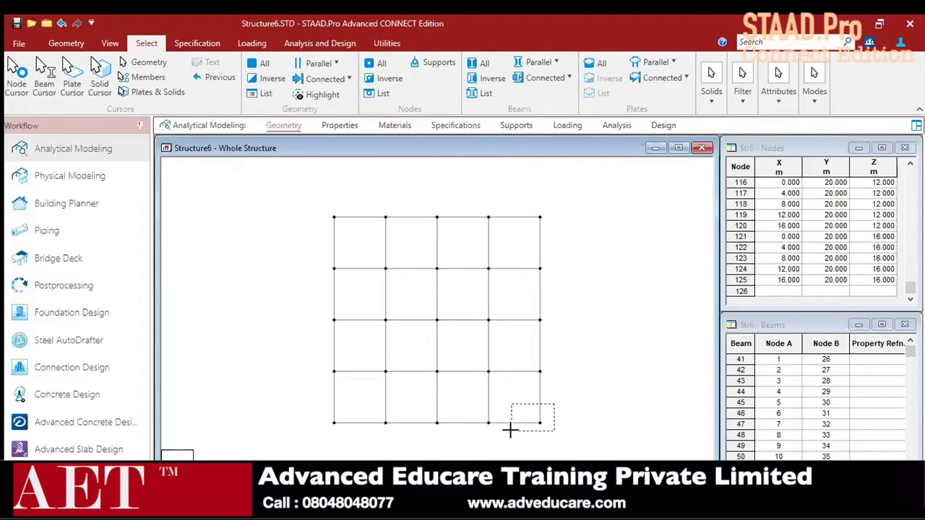
pyautogui.moveTo(463, 366); pyautogui.dragTo(415, 444)
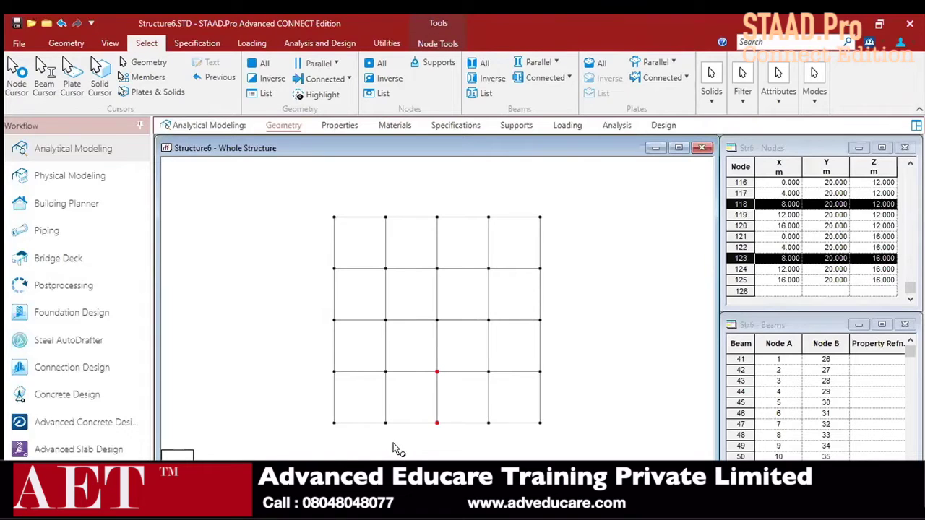
pyautogui.press('Delete')
pyautogui.press('Return')
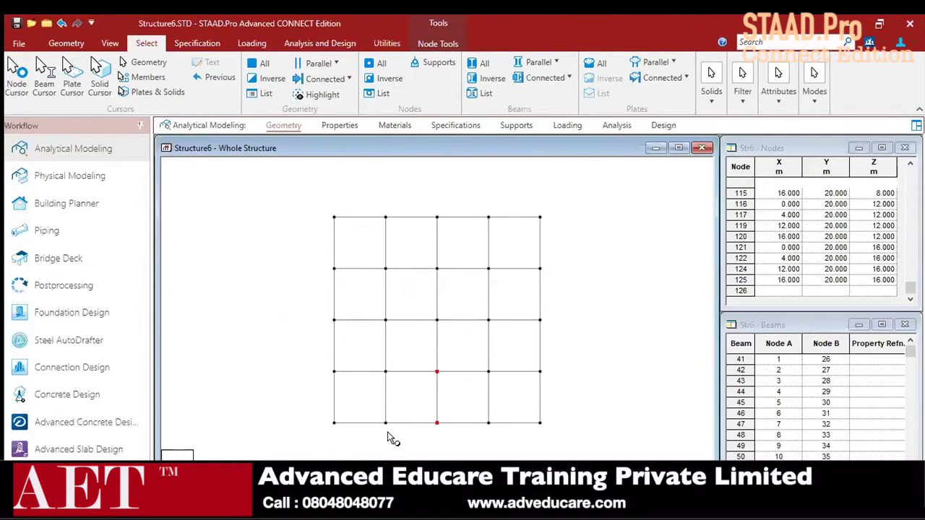
pyautogui.click(66, 44)
pyautogui.click(143, 43)
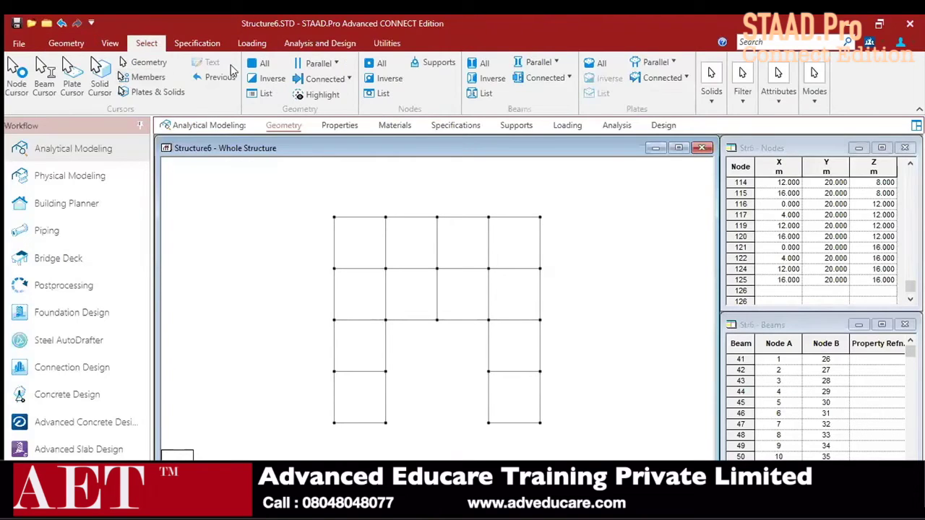
# - Define a rectangular concrete section with YD 0.4 m and ZD 0.35 m
pyautogui.click(112, 45)
pyautogui.click(261, 63)
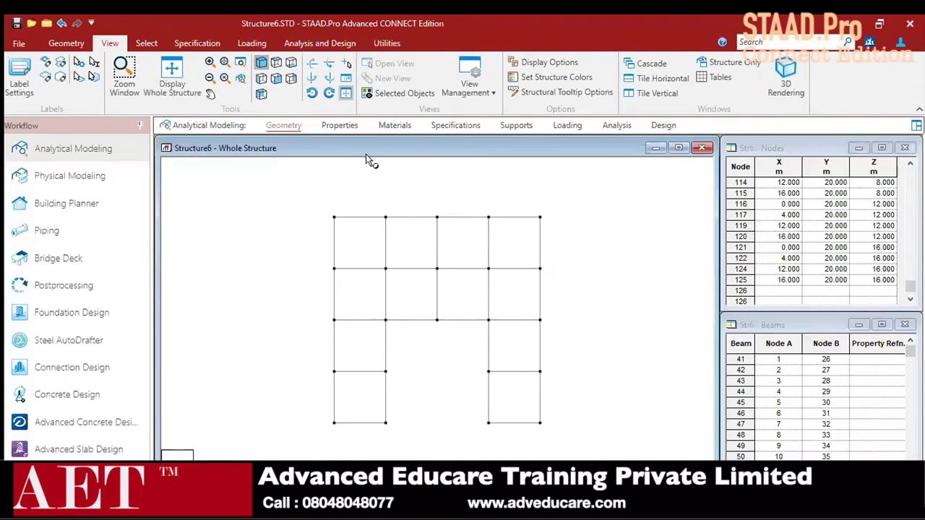
pyautogui.press('Left')
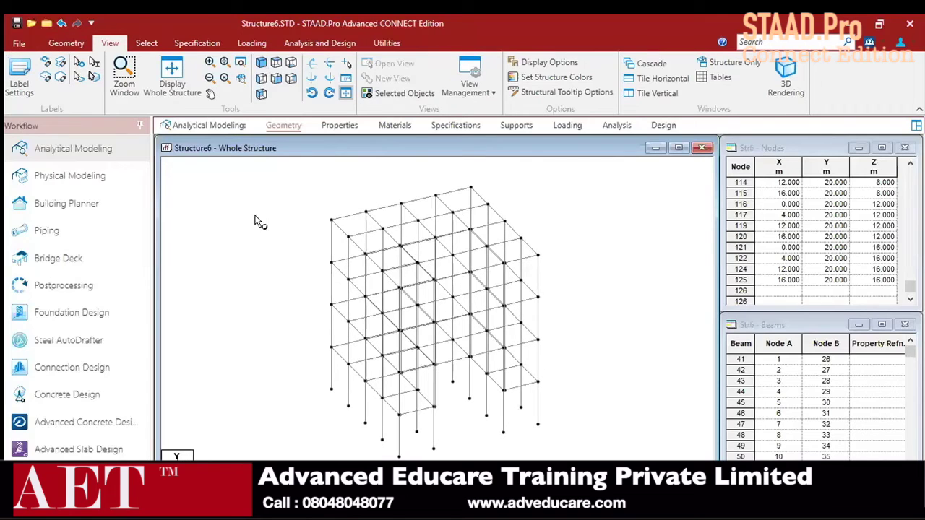
pyautogui.click(344, 126)
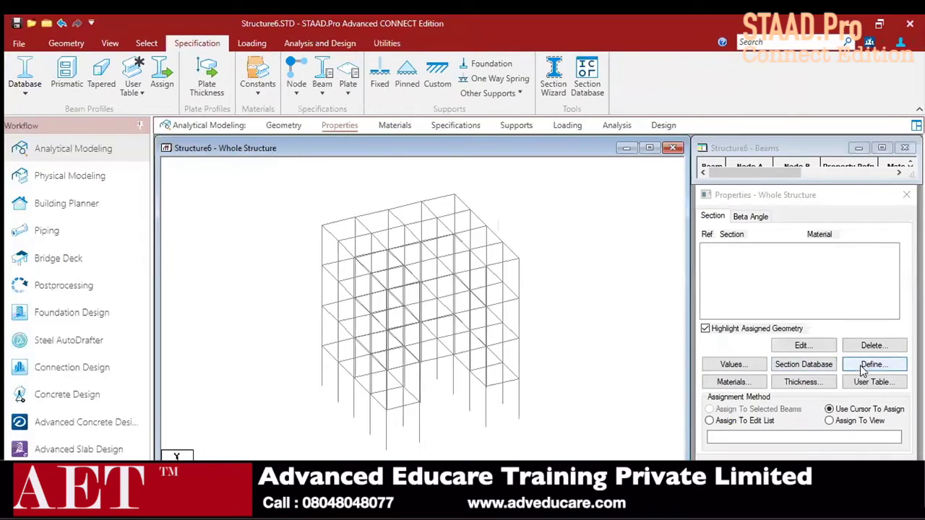
pyautogui.click(871, 365)
pyautogui.click(342, 208)
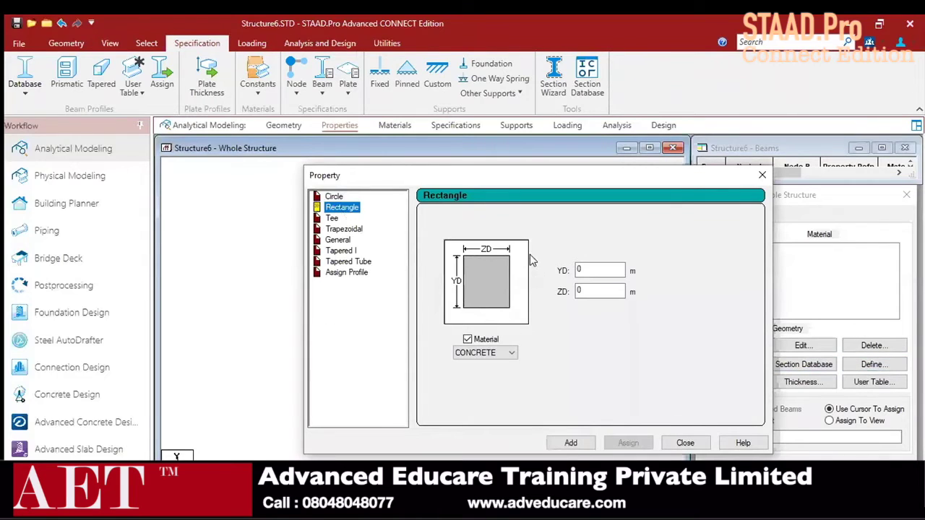
pyautogui.doubleClick(598, 269)
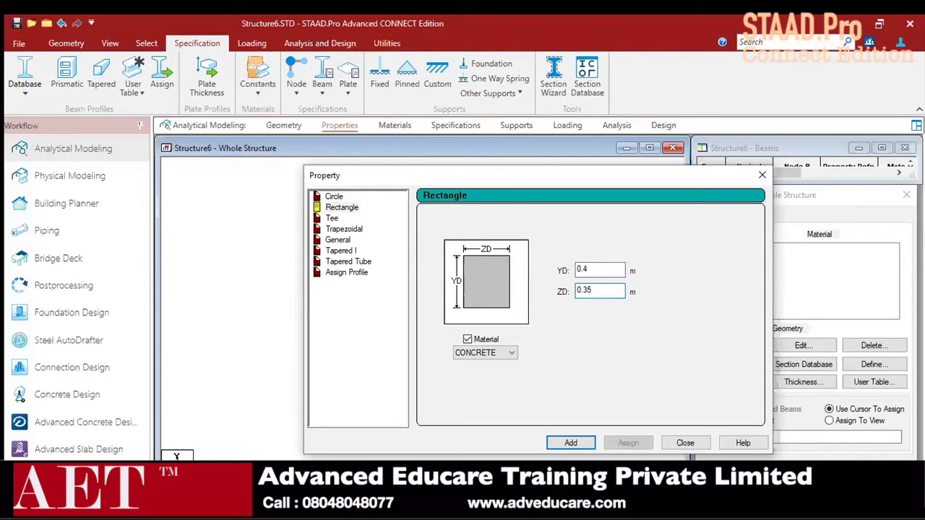
pyautogui.click(570, 442)
# - Add a second rectangular concrete section with YD 0.35 m and ZD 0.3 m, and finish defining sections
pyautogui.click(600, 269)
pyautogui.write('.')
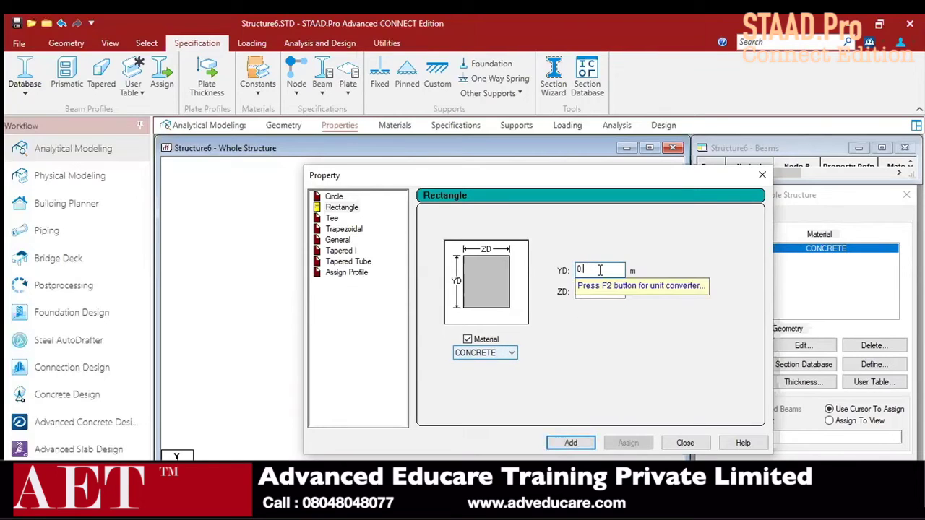
pyautogui.press('Tab')
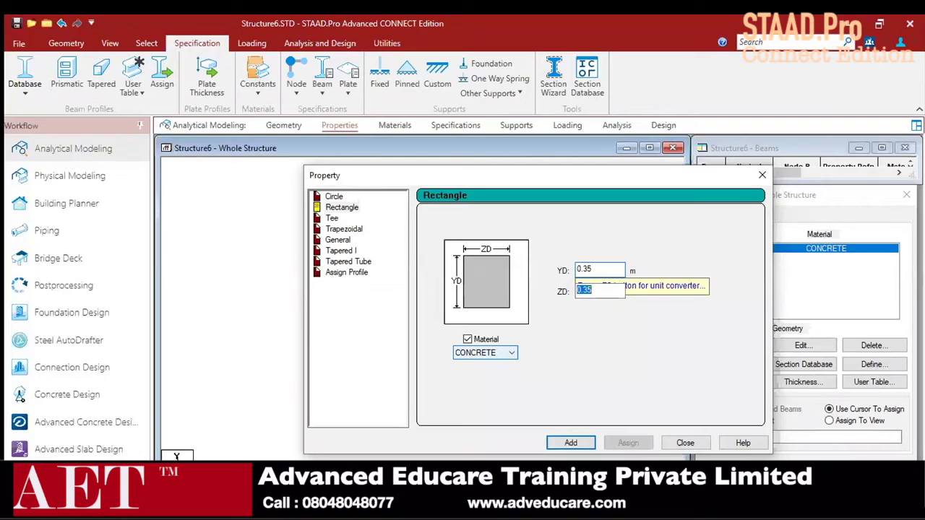
pyautogui.write('0.3')
pyautogui.press('Return')
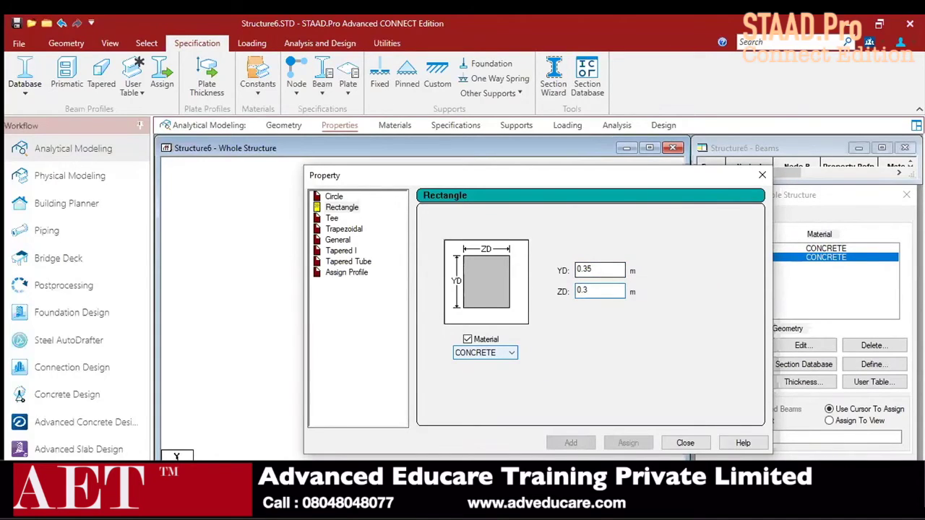
pyautogui.click(686, 443)
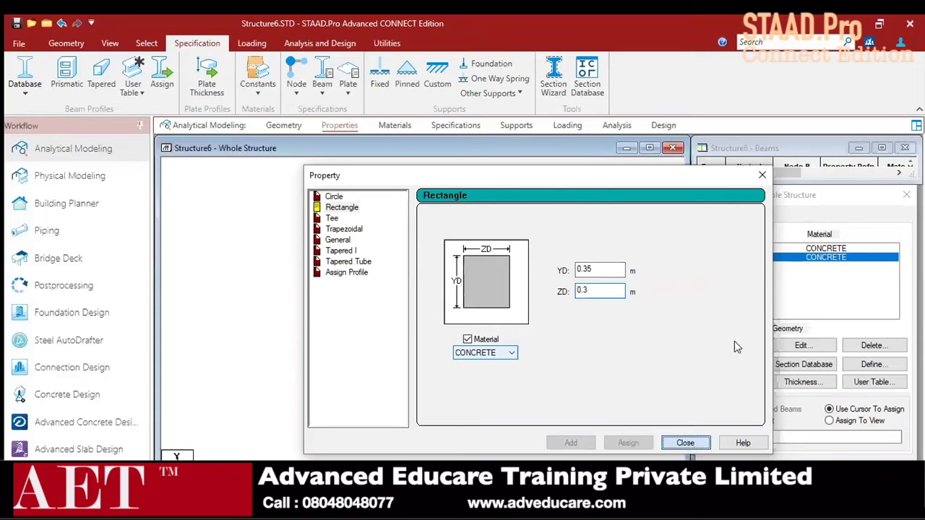
# - Assign the Rect 0.40x0.35 concrete section to all columns by selecting the members parallel to Y
pyautogui.click(724, 248)
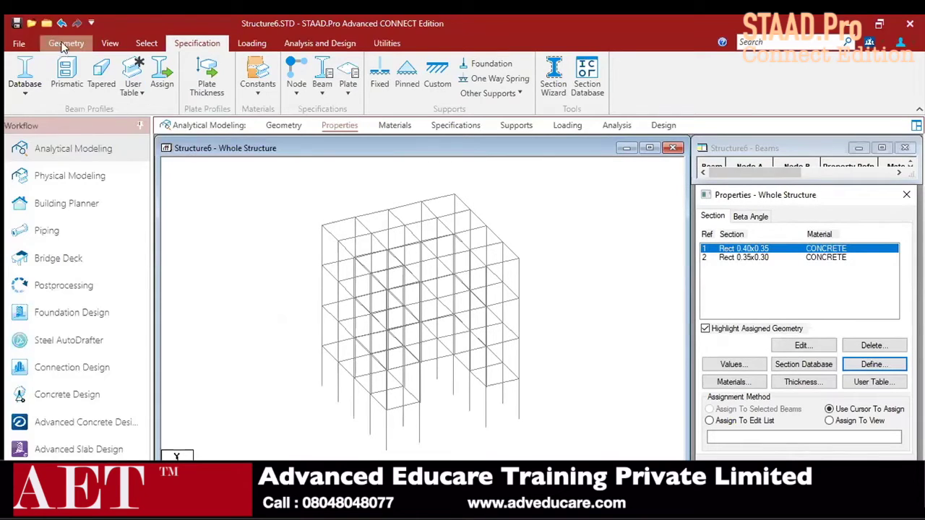
pyautogui.click(147, 43)
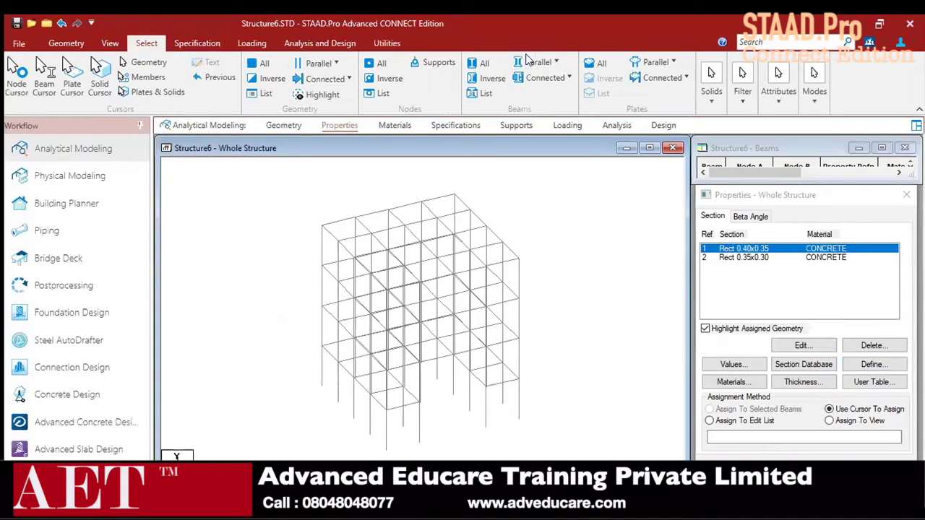
pyautogui.click(540, 62)
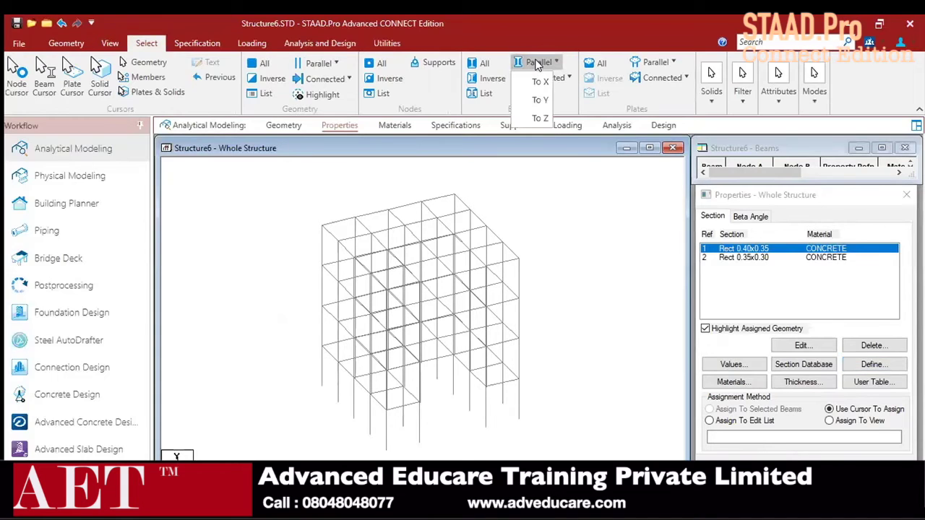
pyautogui.click(540, 99)
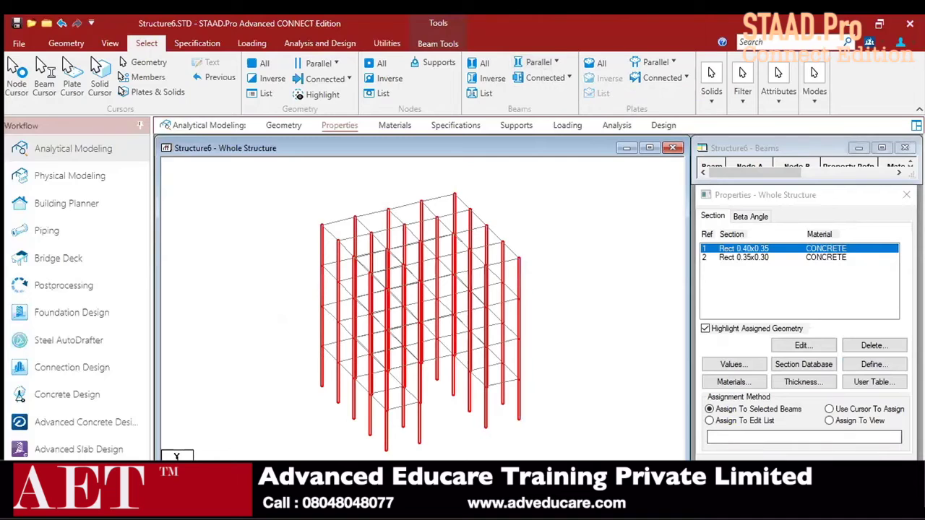
pyautogui.click(830, 376)
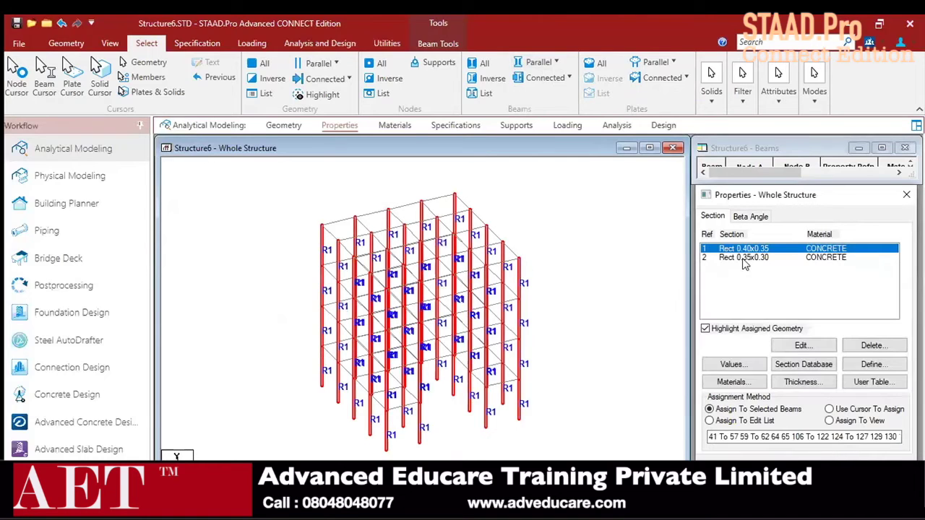
# - Assign the Rect 0.35x0.30 concrete section to all horizontal beams by selecting the members parallel to X and Z
pyautogui.click(715, 258)
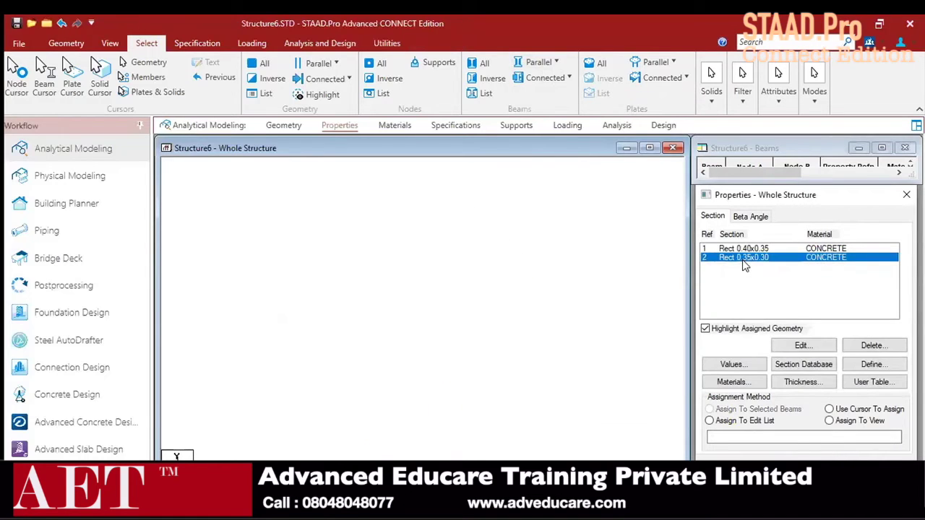
pyautogui.click(534, 63)
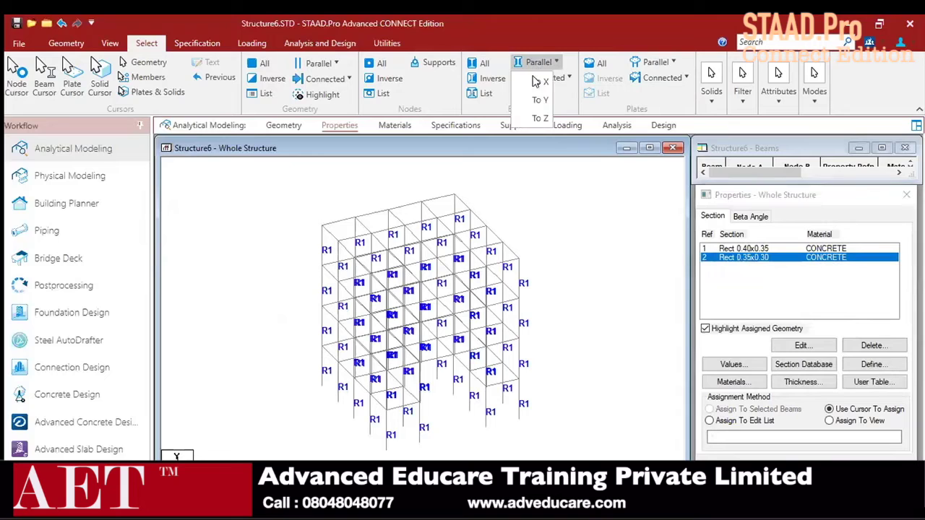
pyautogui.click(538, 83)
pyautogui.click(537, 78)
pyautogui.click(542, 121)
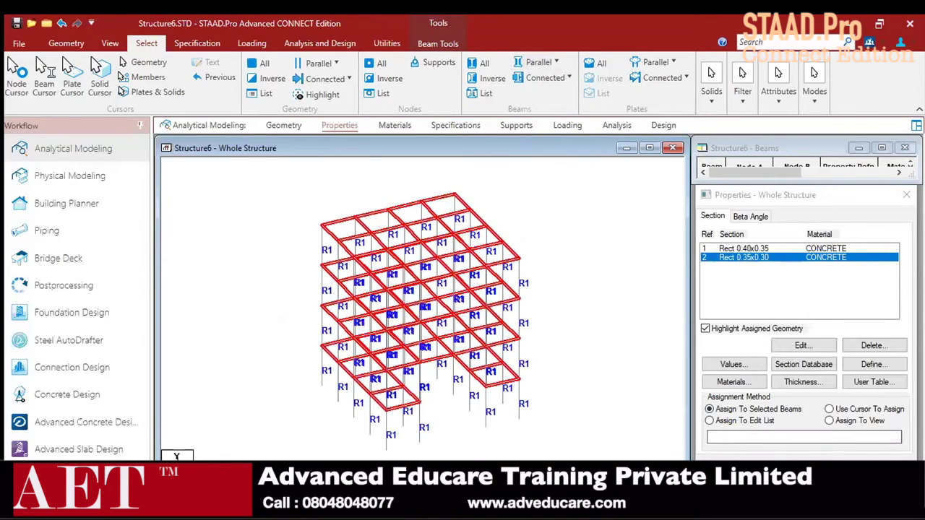
pyautogui.press('Return')
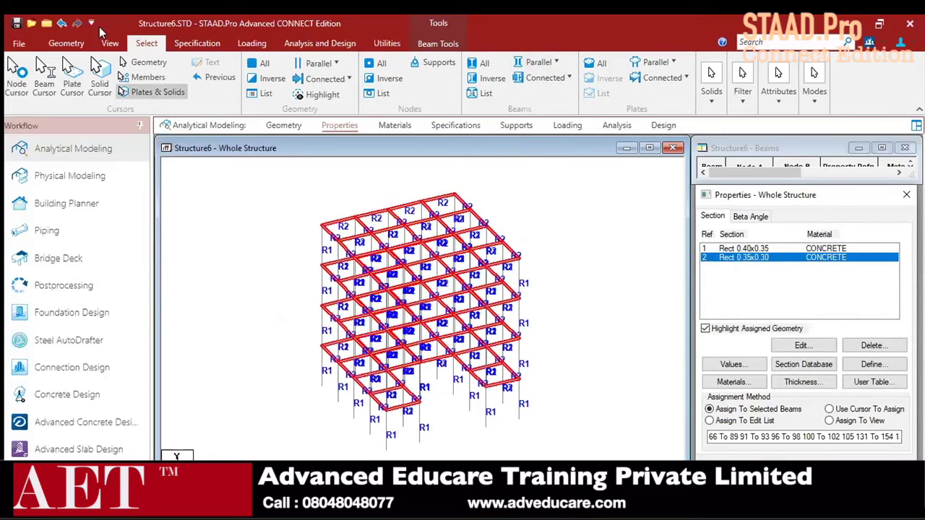
# - Create infill plates in the floor panels enclosed by the selected beams
pyautogui.click(67, 44)
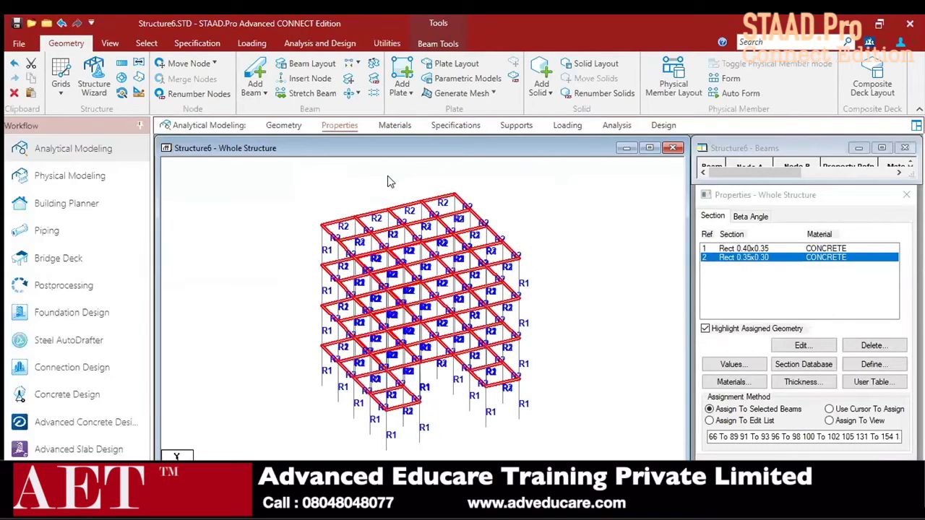
pyautogui.click(402, 99)
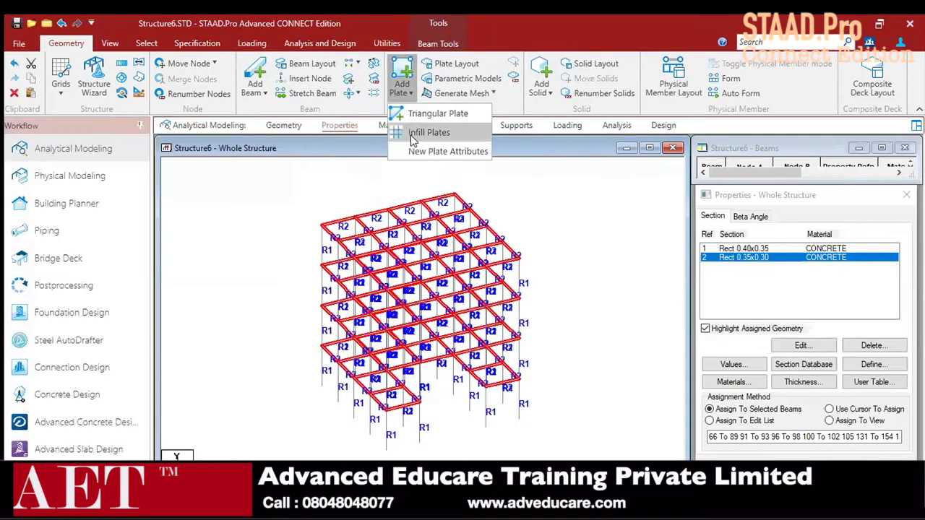
pyautogui.click(413, 138)
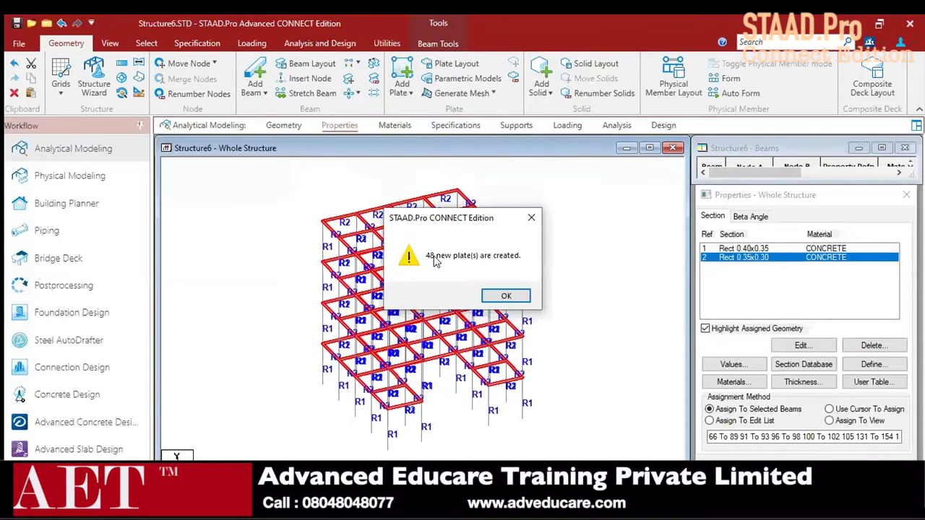
pyautogui.click(497, 296)
# - Define a concrete plate thickness of 0.13 m at all four nodes and finish defining thicknesses
pyautogui.click(829, 409)
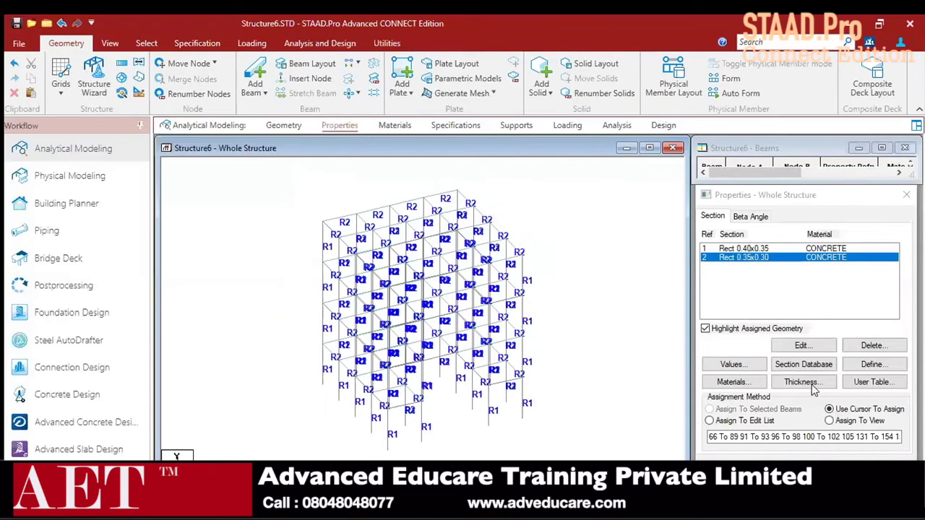
pyautogui.click(802, 383)
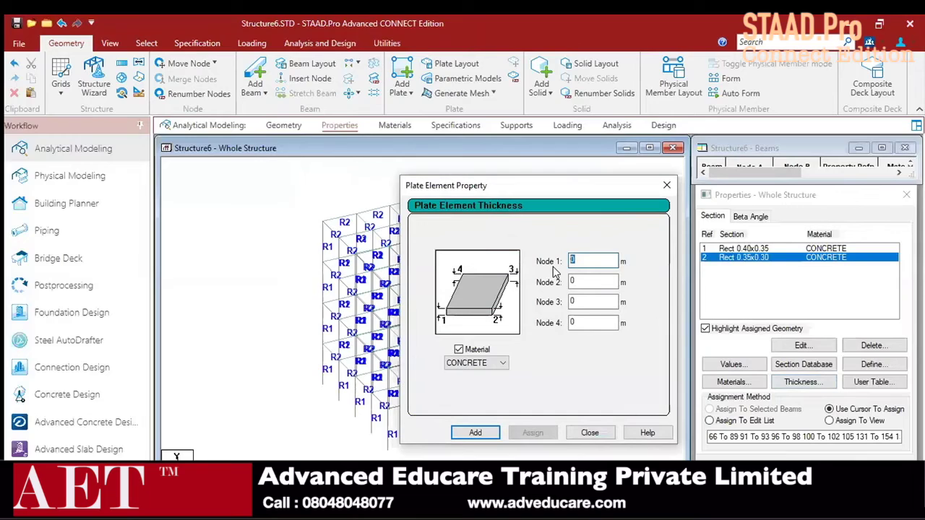
pyautogui.click(574, 260)
pyautogui.write('12')
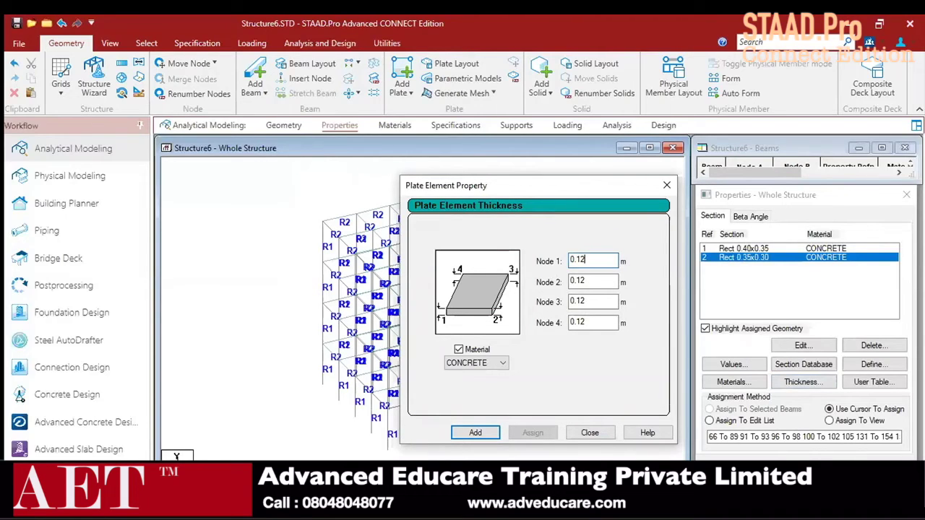
pyautogui.press('BackSpace')
pyautogui.write('3')
pyautogui.click(475, 433)
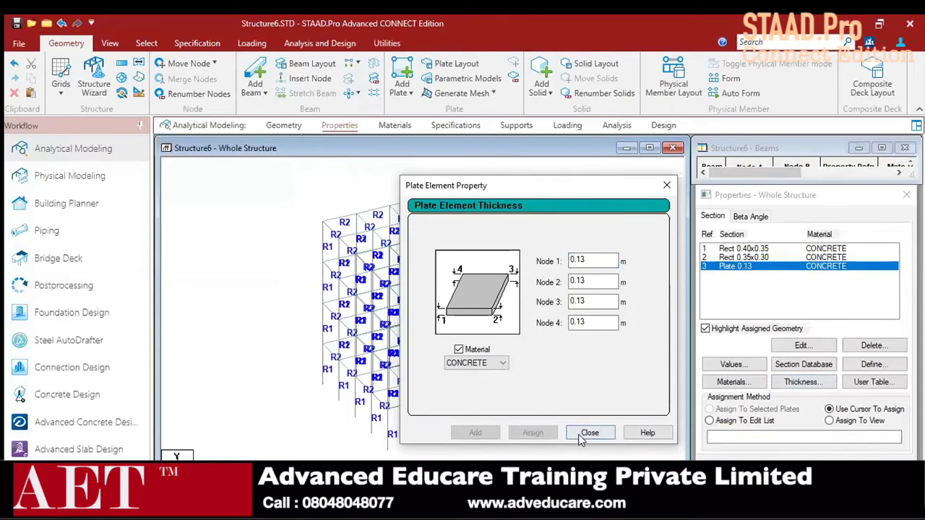
pyautogui.click(589, 433)
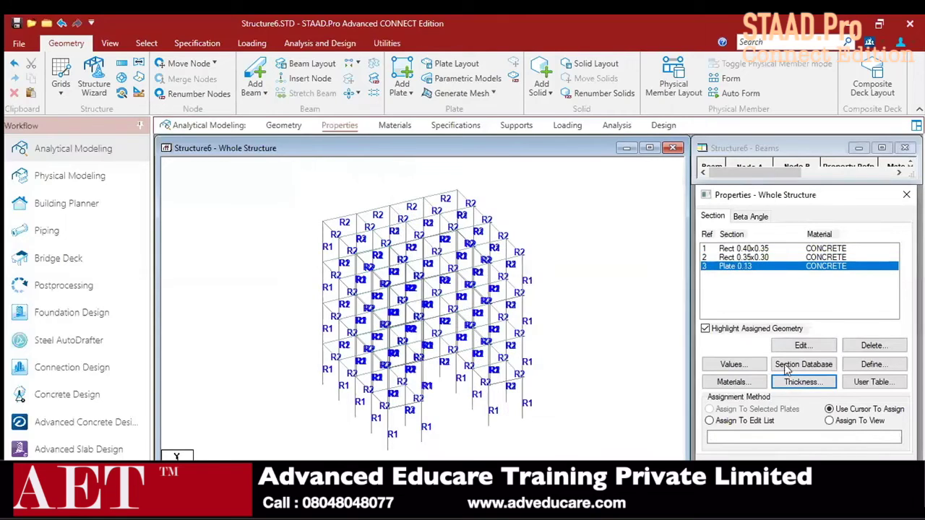
# - Assign the 0.13 m plate thickness to all plates in the view and inspect the structure in 3D rendering
pyautogui.click(829, 421)
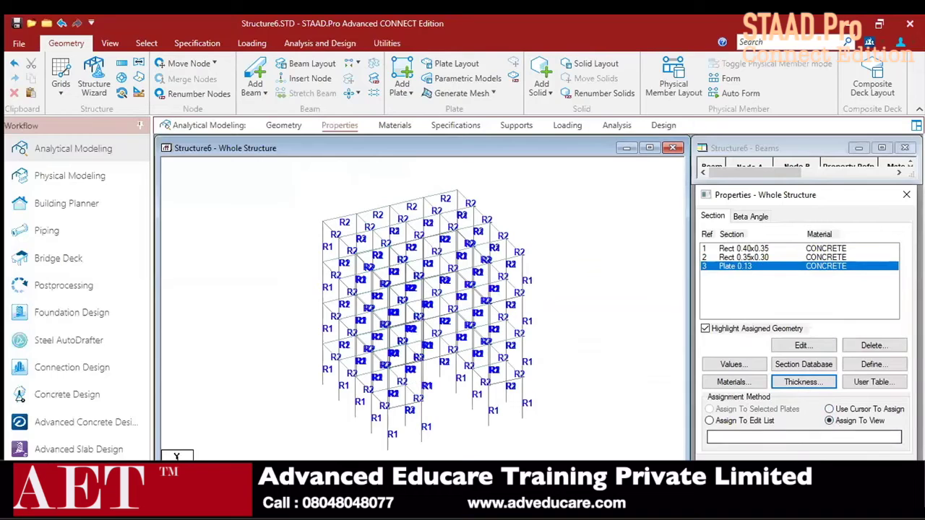
pyautogui.click(820, 376)
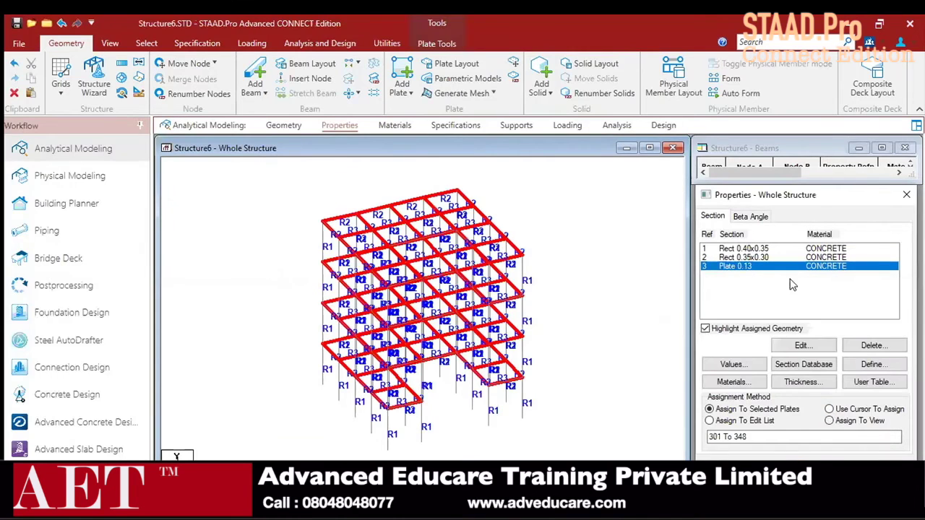
pyautogui.rightClick(573, 262)
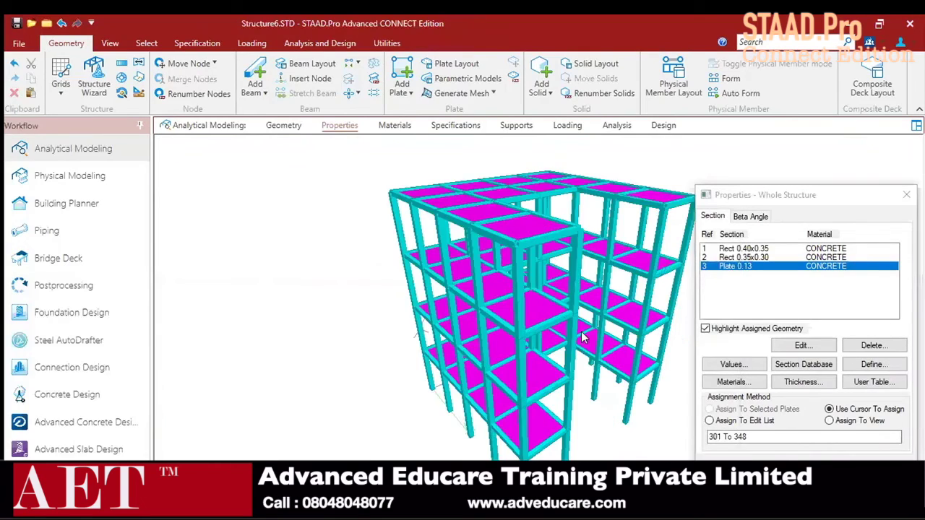
pyautogui.moveTo(585, 337); pyautogui.dragTo(593, 307)
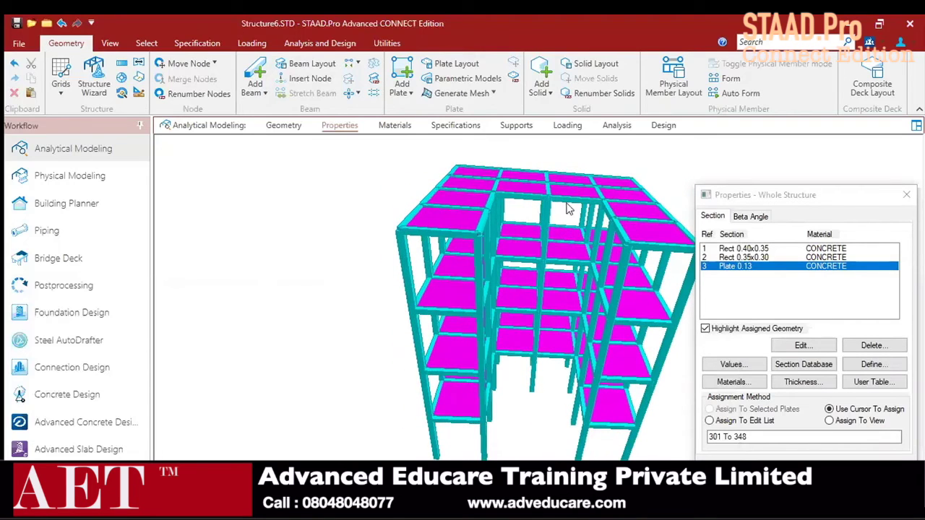
# - Create a fixed support definition for the structure
pyautogui.click(505, 126)
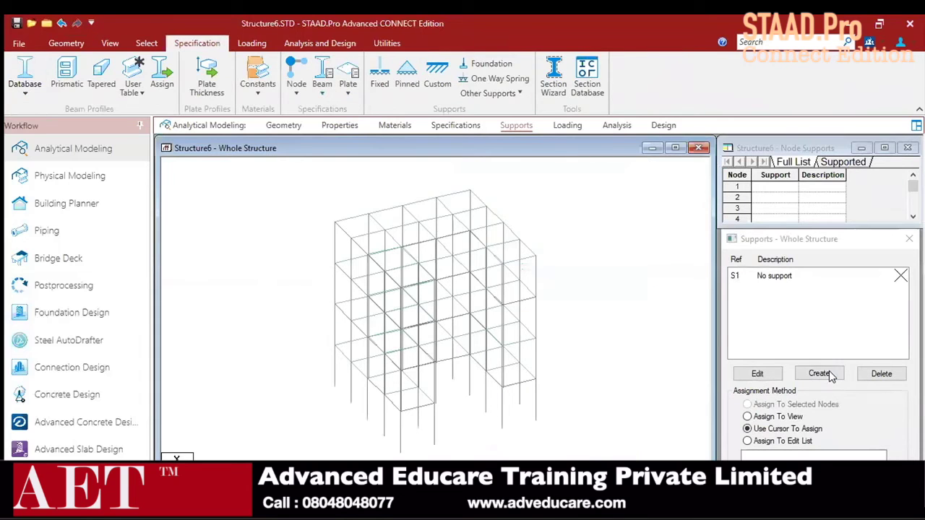
pyautogui.click(821, 374)
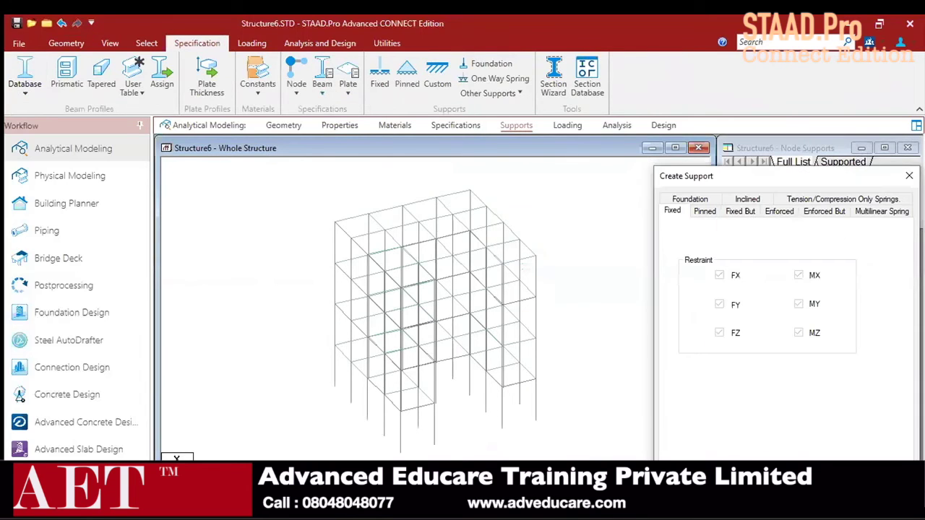
pyautogui.click(762, 291)
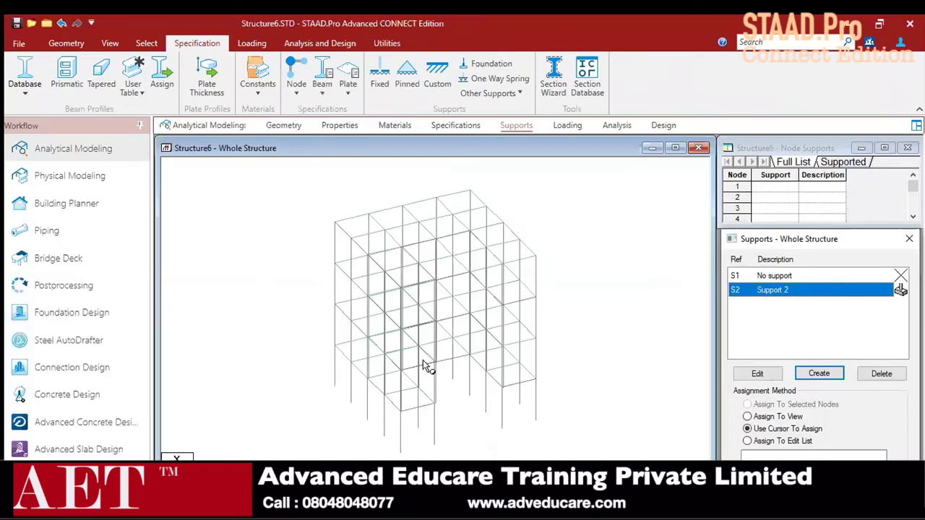
# - Select all nodes at the column bases and assign the fixed support to them
pyautogui.moveTo(424, 361); pyautogui.dragTo(414, 402, button='middle')
pyautogui.moveTo(357, 366); pyautogui.dragTo(344, 382, button='middle')
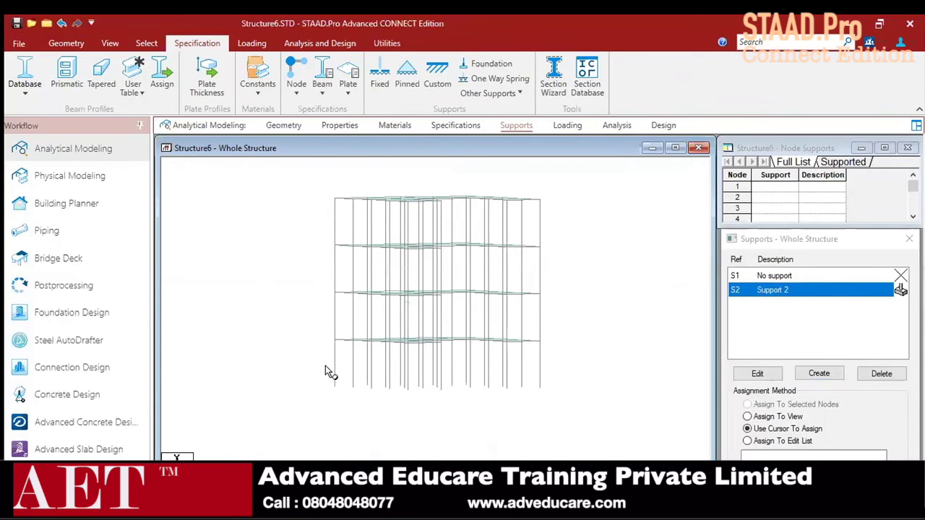
pyautogui.moveTo(605, 423); pyautogui.dragTo(318, 373)
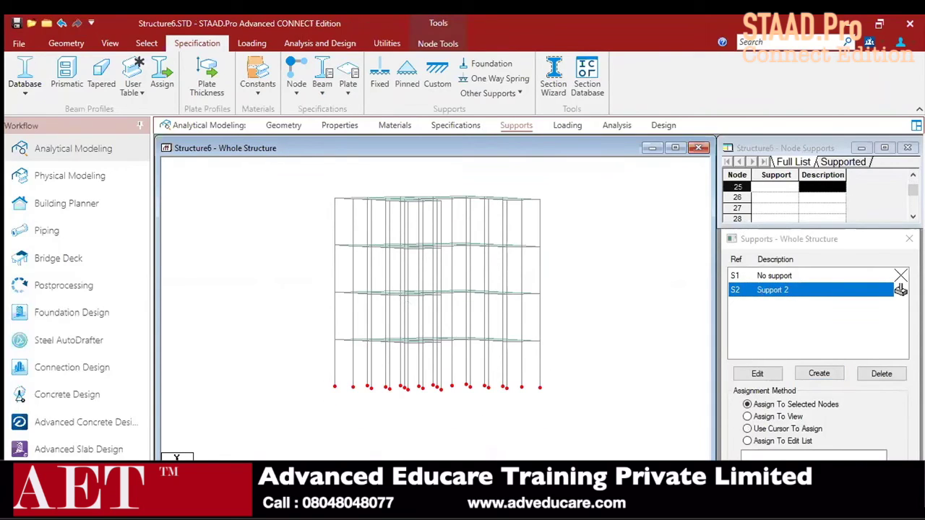
pyautogui.click(757, 473)
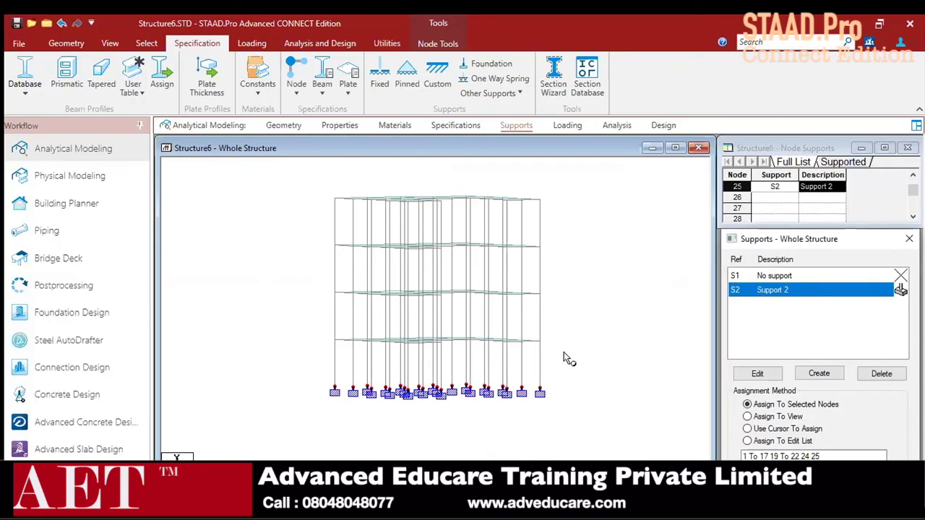
pyautogui.moveTo(563, 352); pyautogui.dragTo(564, 312, button='middle')
pyautogui.click(589, 262)
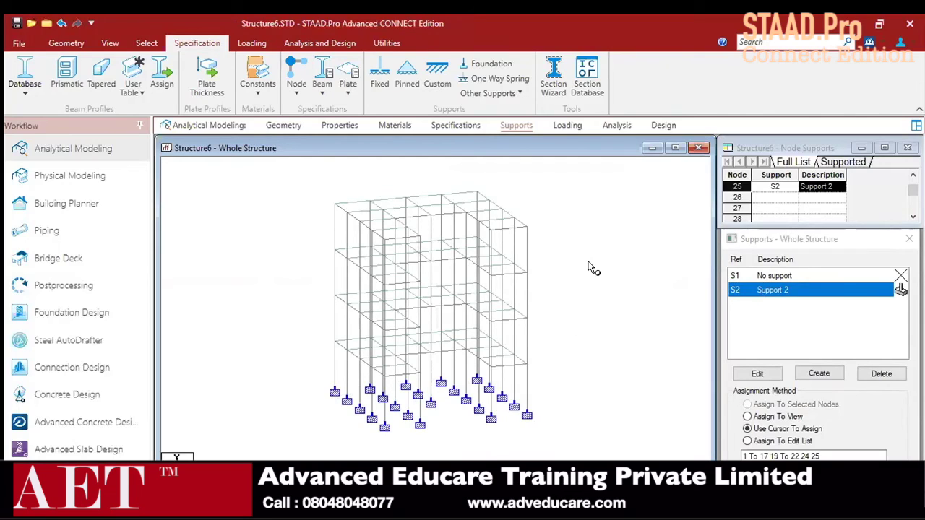